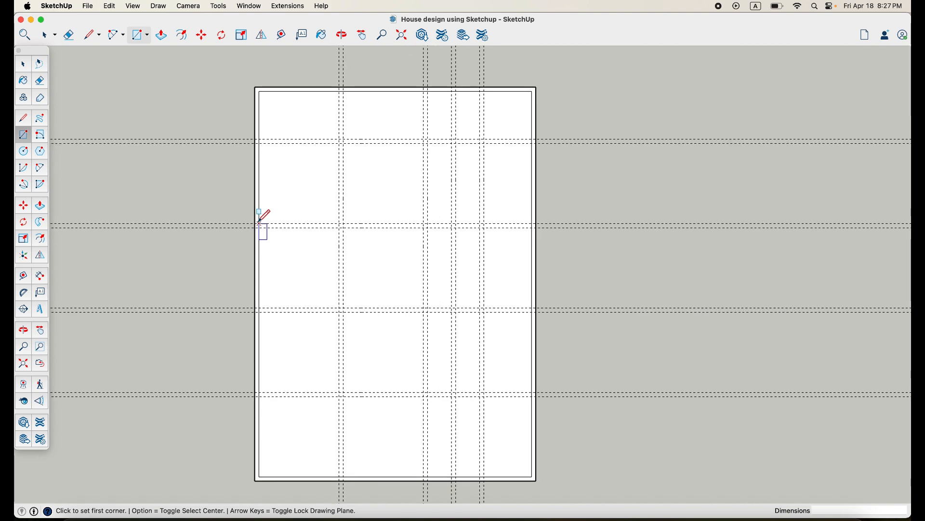
Step: Draw two 15 cm thick horizontal walls from the left exterior wall along the second and third guide pairs, 315 cm and 285 cm long
left_click(256, 224)
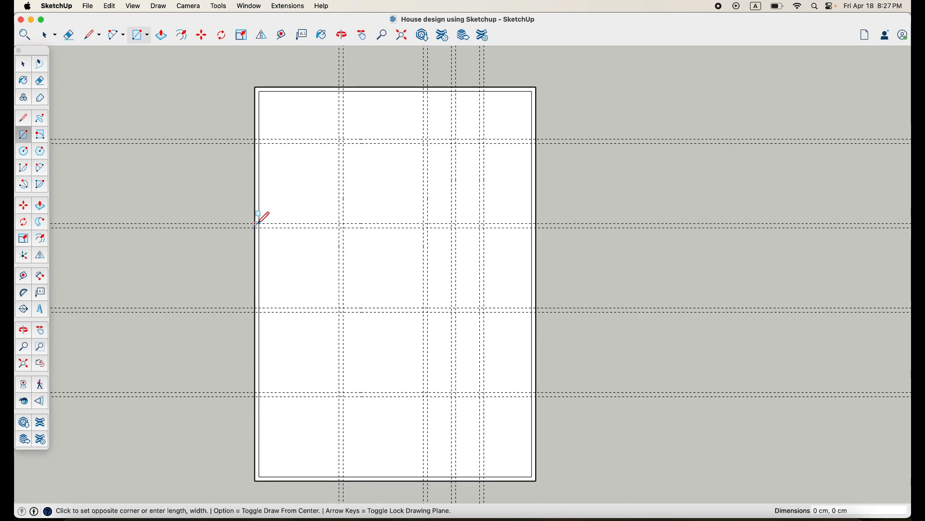
left_click(344, 227)
scroll(281, 314, "up", 3)
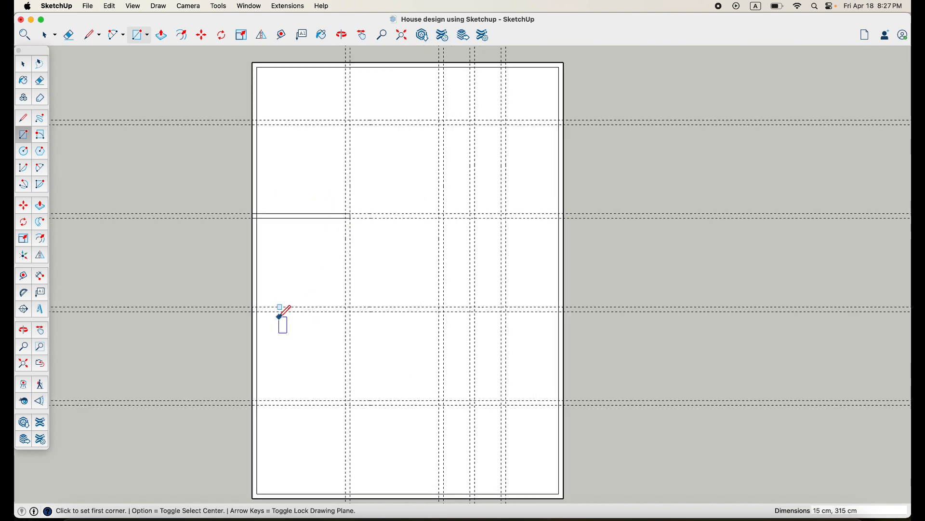
left_click(255, 306)
left_click(354, 311)
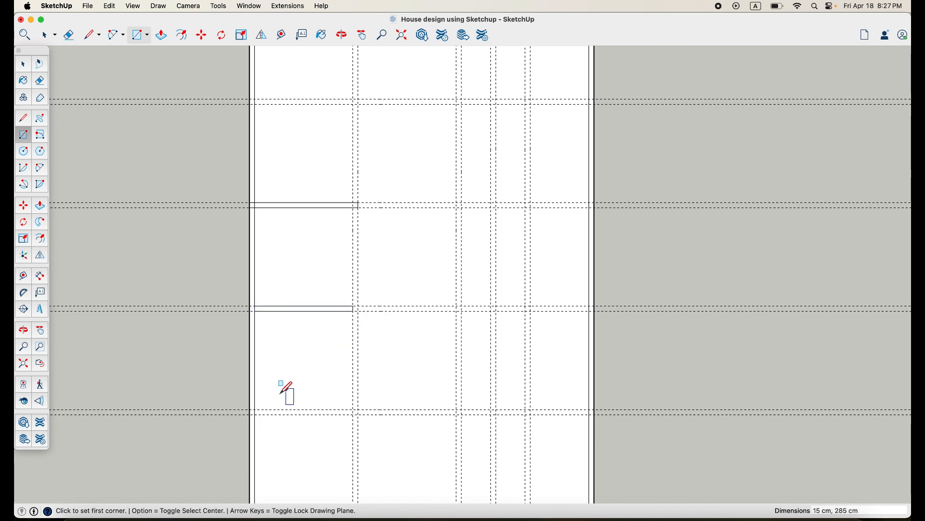
Step: Draw the third horizontal wall along the lowest guide pair, then a 15 by 585 cm vertical wall joining the ends of the horizontal walls
left_click(251, 409)
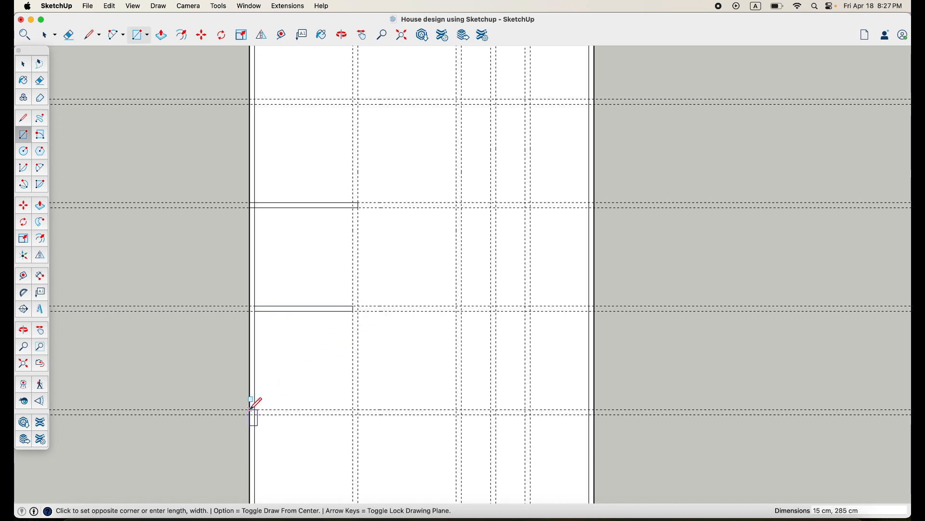
left_click(358, 414)
left_click(358, 208)
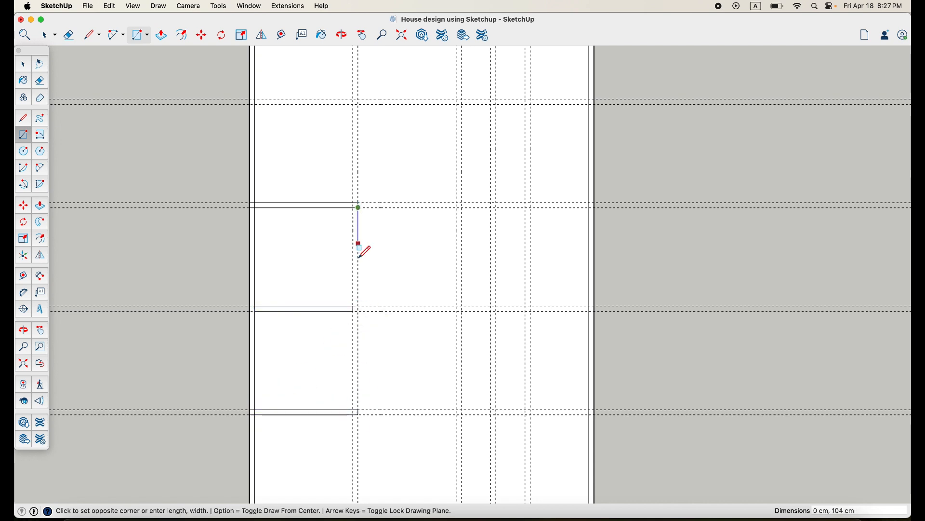
left_click(353, 410)
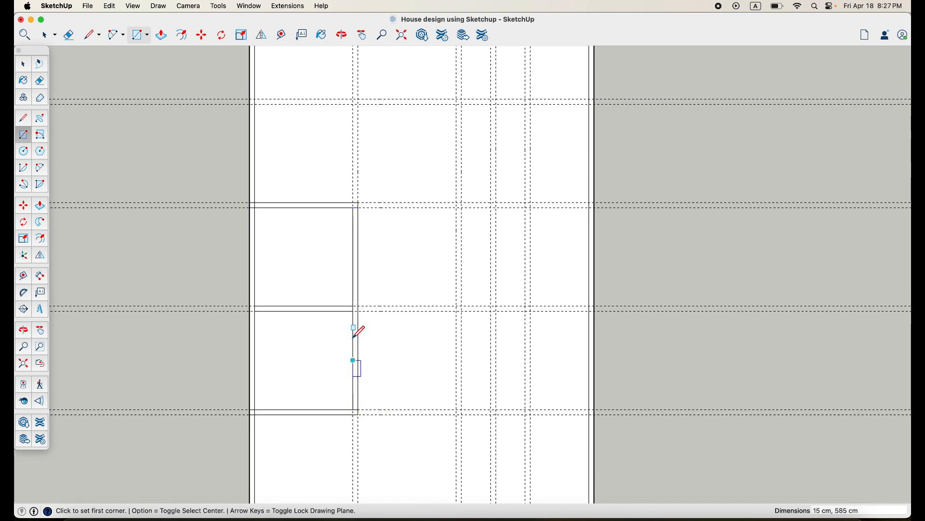
Step: Place a vertical guide 150 cm right of the left exterior wall's outer edge and a second guide 15 cm further right
scroll(351, 290, "down", 2)
middle_click_drag(332, 287, 315, 283, "shift")
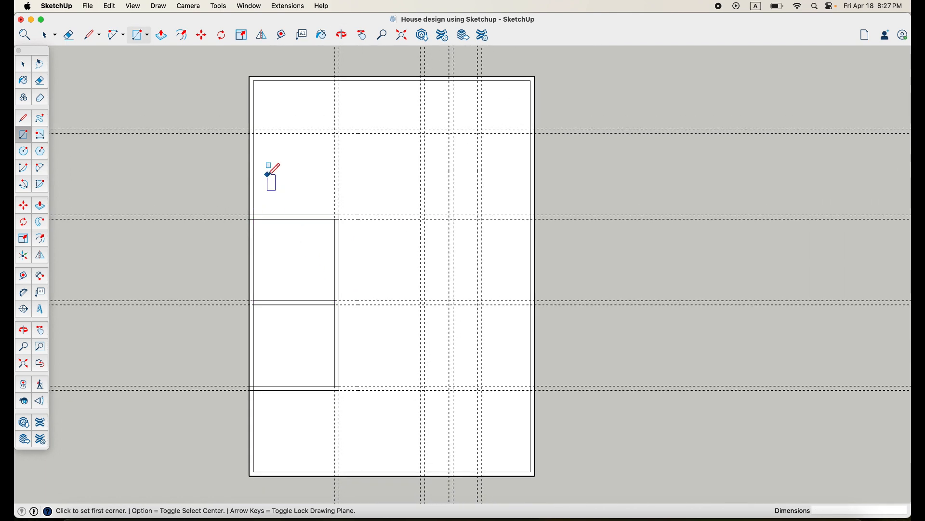
key("t")
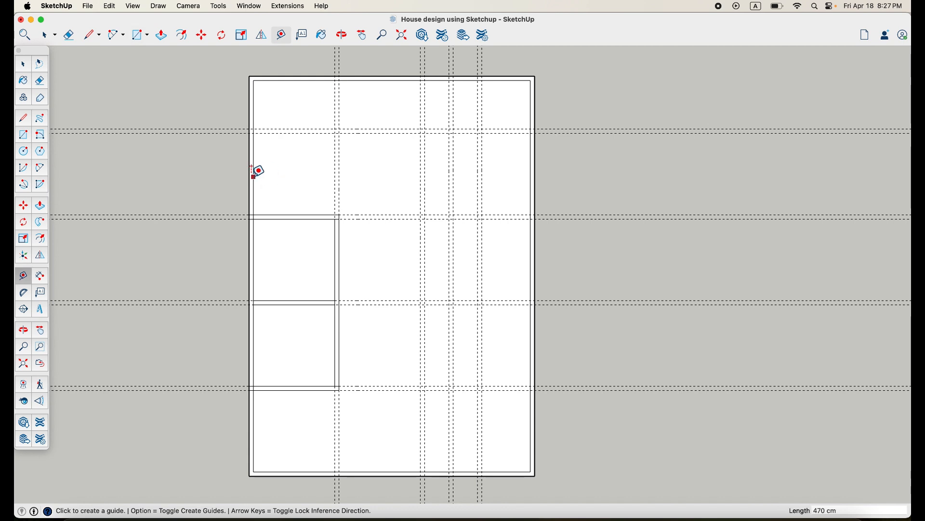
scroll(251, 170, "up", 2)
left_click(249, 174)
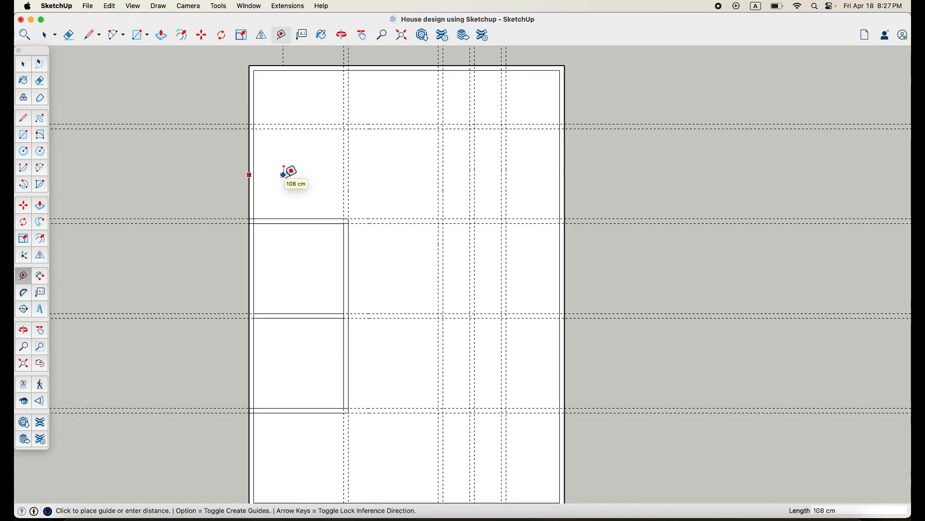
type("150")
key("Return")
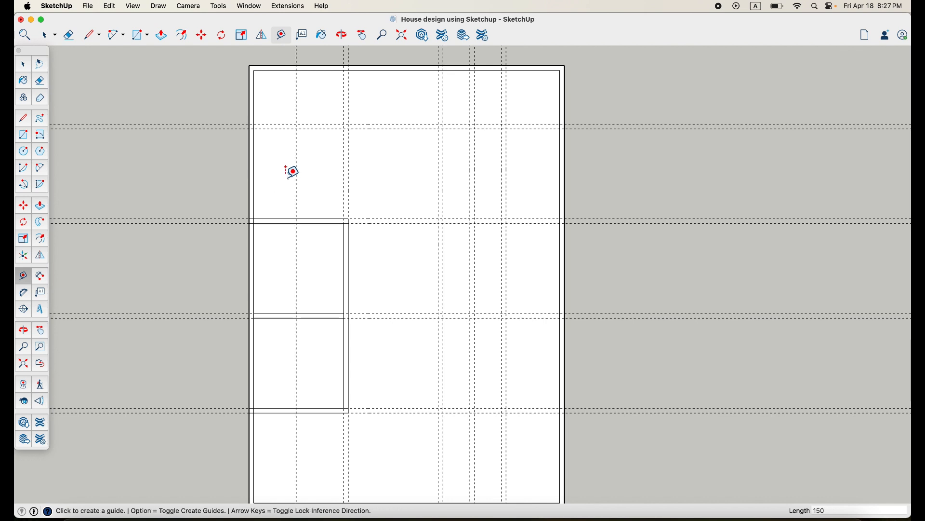
left_click(297, 178)
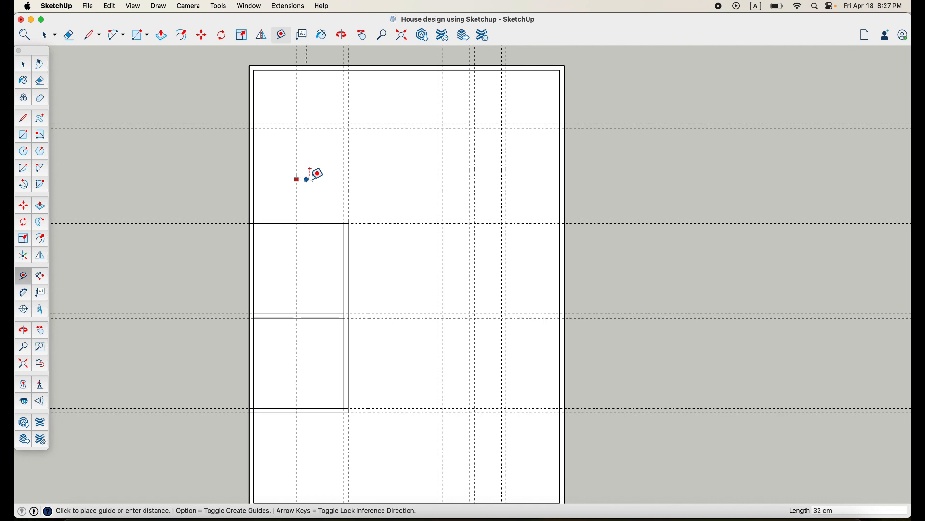
key("Return")
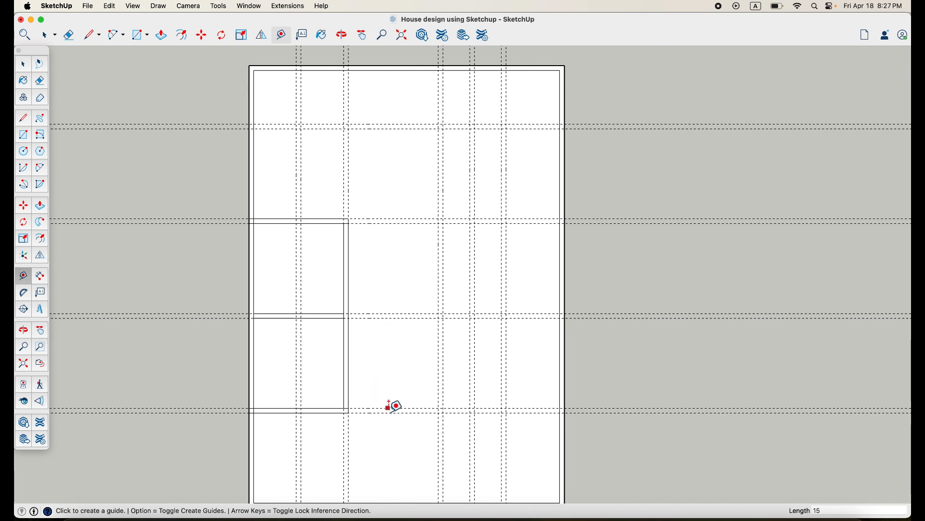
Step: Place a horizontal guide 150 cm above the lower line of the lowest guide pair and another 15 cm above it
scroll(393, 405, "up", 2)
left_click(390, 412)
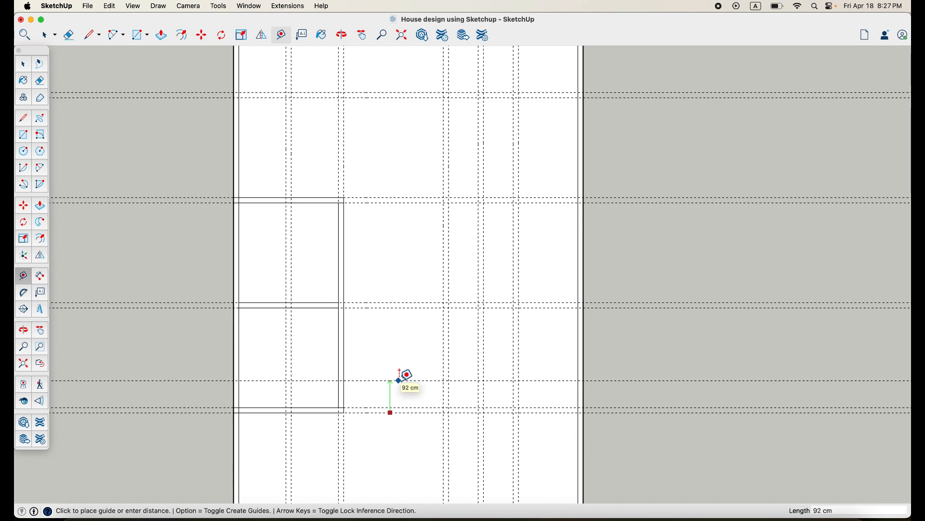
left_click(398, 362)
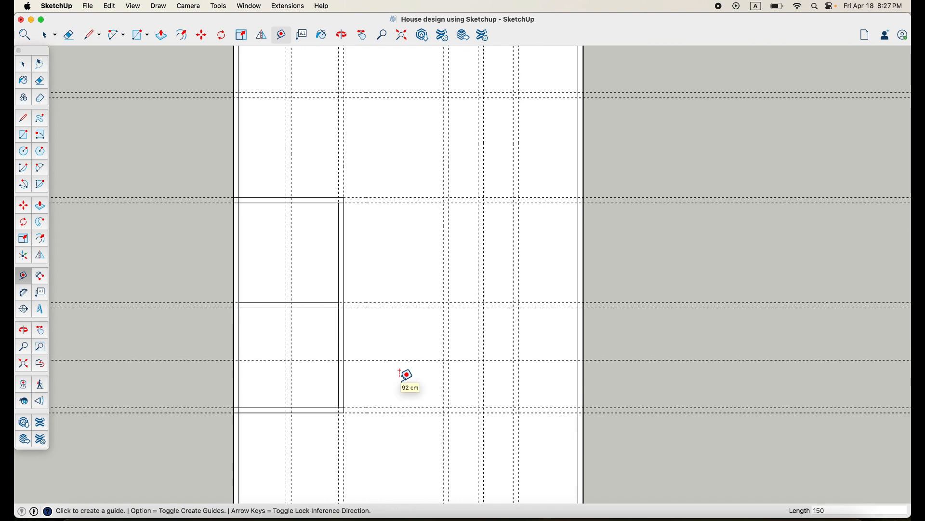
left_click(399, 360)
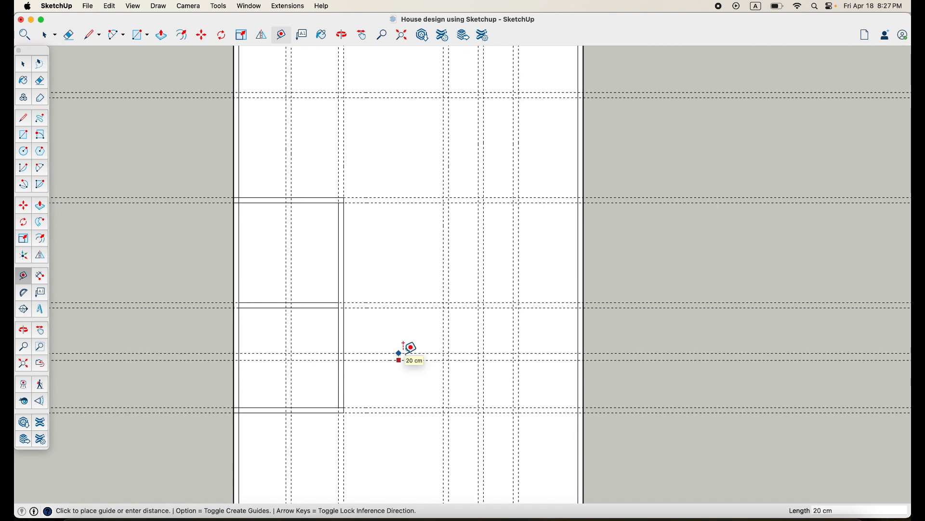
left_click(398, 354)
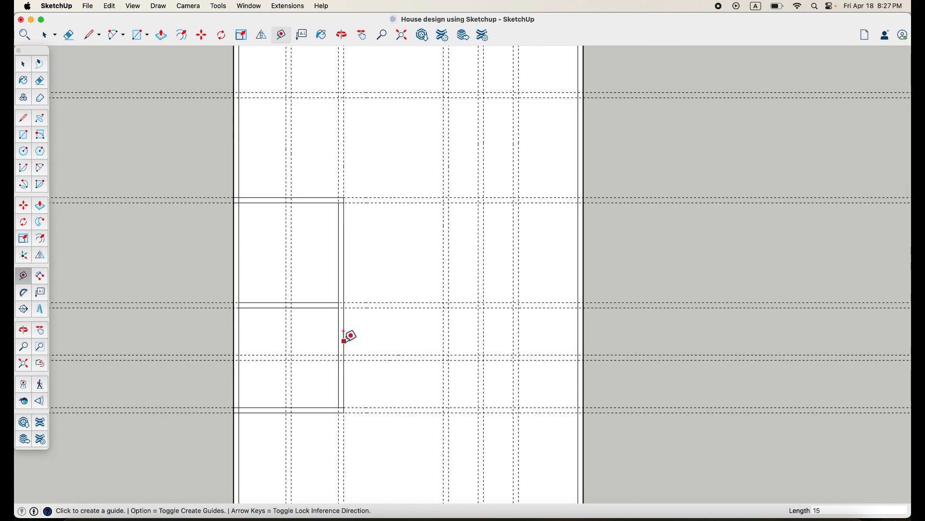
key("r")
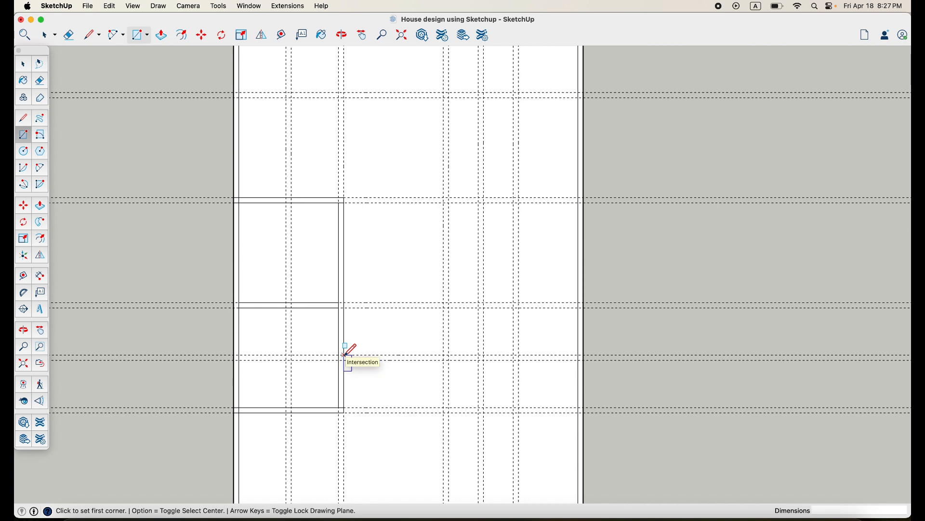
left_click(344, 355)
key("space")
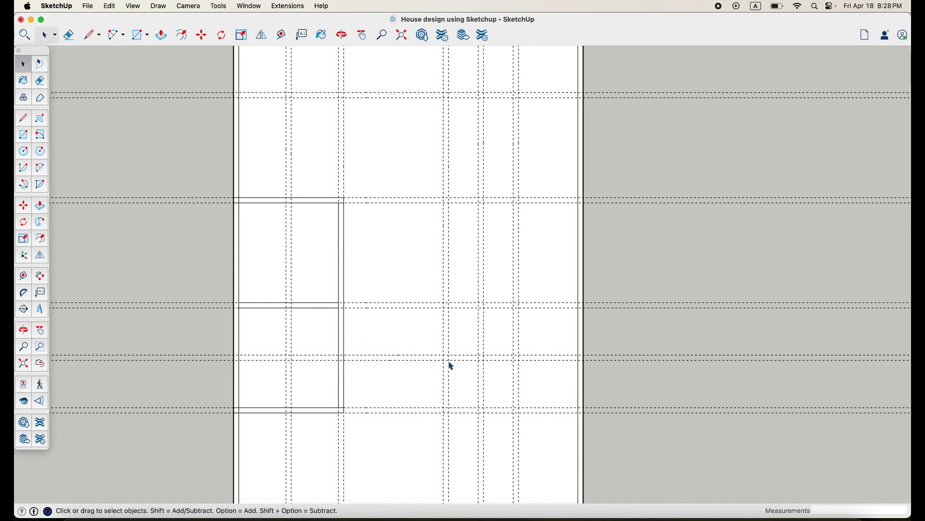
Step: Place a horizontal guide 200 cm above the lower edge line of the middle horizontal wall and another 15 cm above it
key("t")
left_click(405, 307)
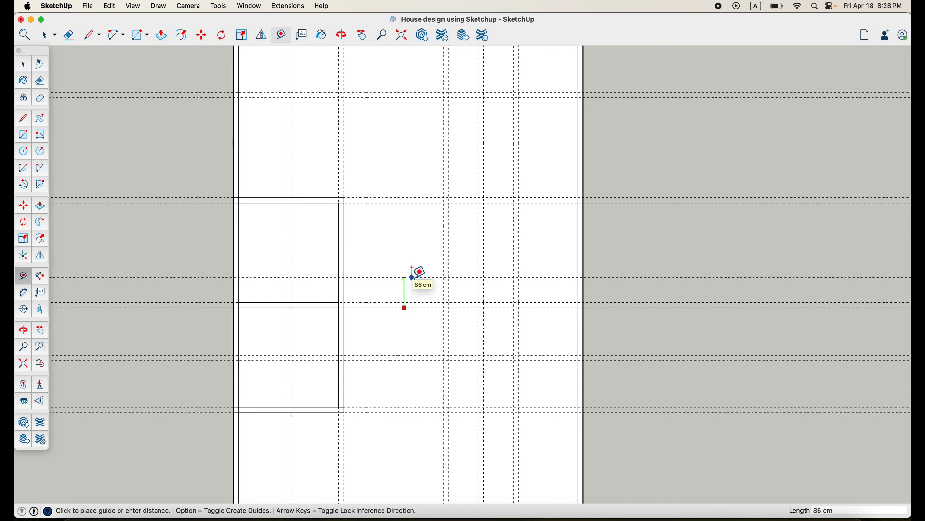
type("200")
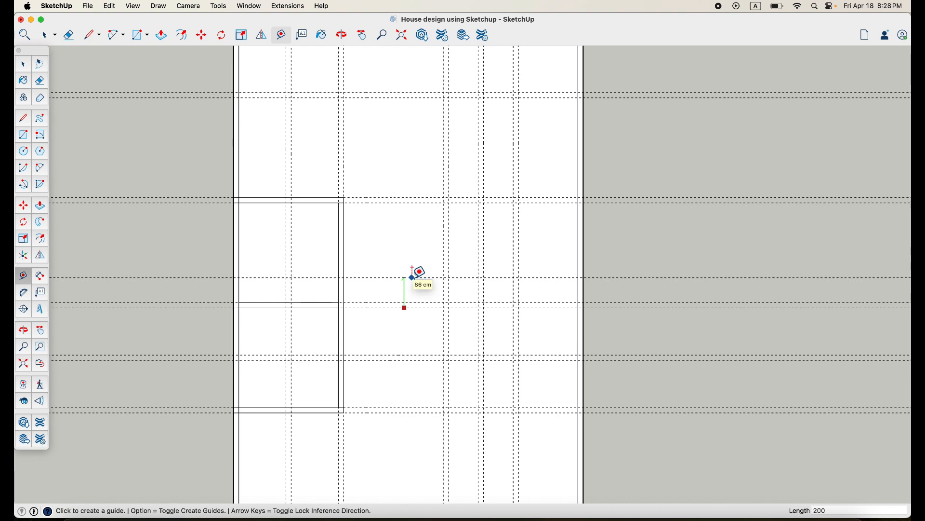
key("Return")
left_click(414, 237)
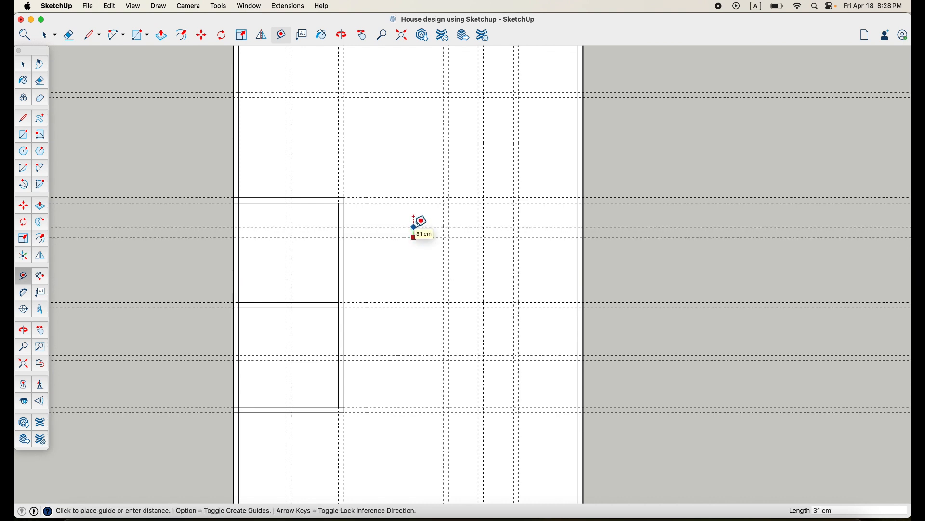
left_click(414, 218)
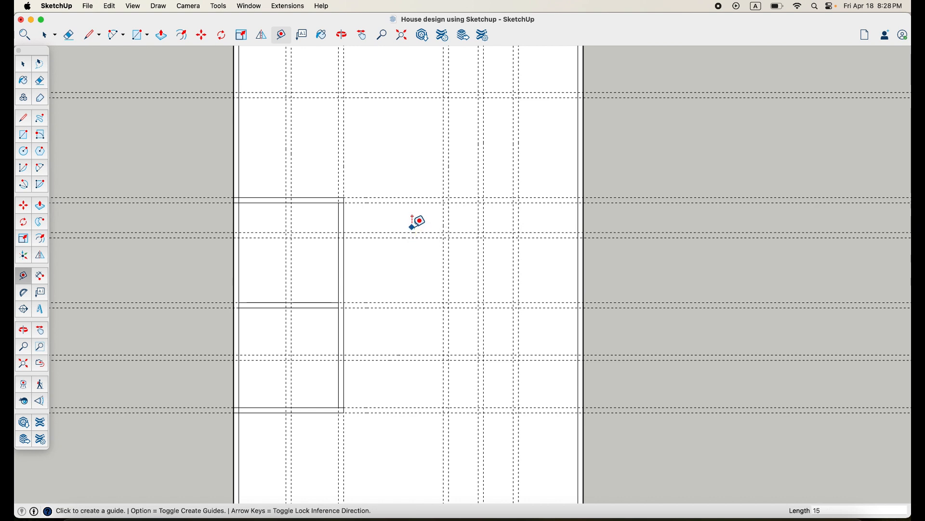
Step: Draw a 15 by 315 cm horizontal wall right from the lower room's vertical wall and a 15 by 350 cm vertical wall rising from its end
key("r")
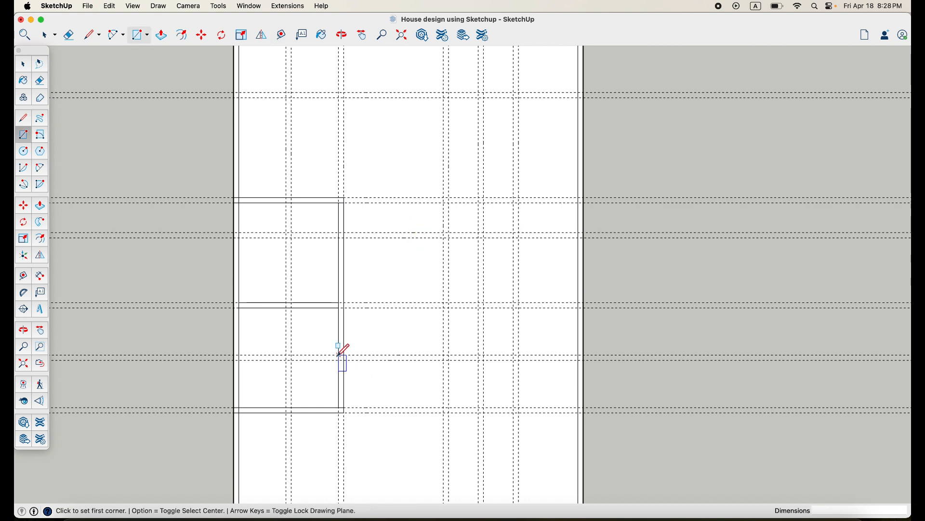
left_click(338, 355)
left_click(449, 359)
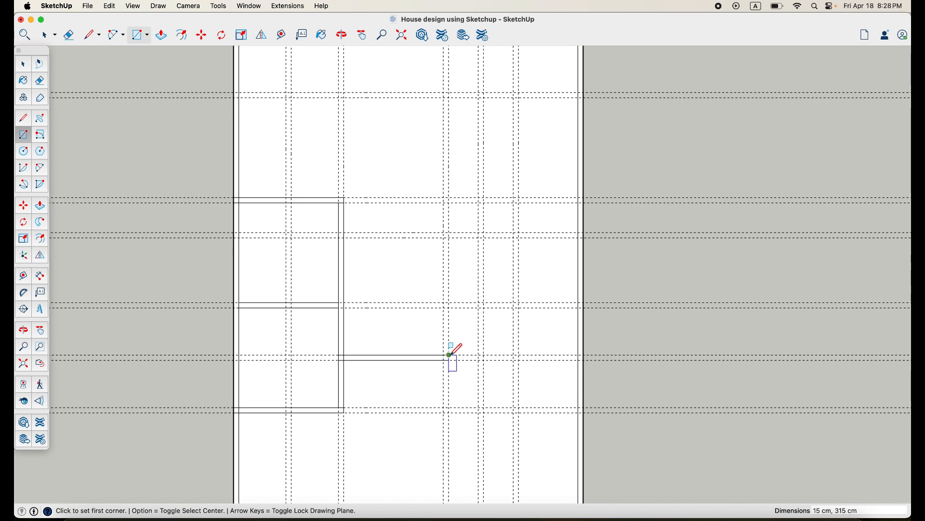
left_click(449, 355)
left_click(449, 232)
Step: Enclose the small central-right room with 15 cm thick walls: 200 cm along the upper side, 200 cm down the right and 185 cm along the lower side
left_click(449, 232)
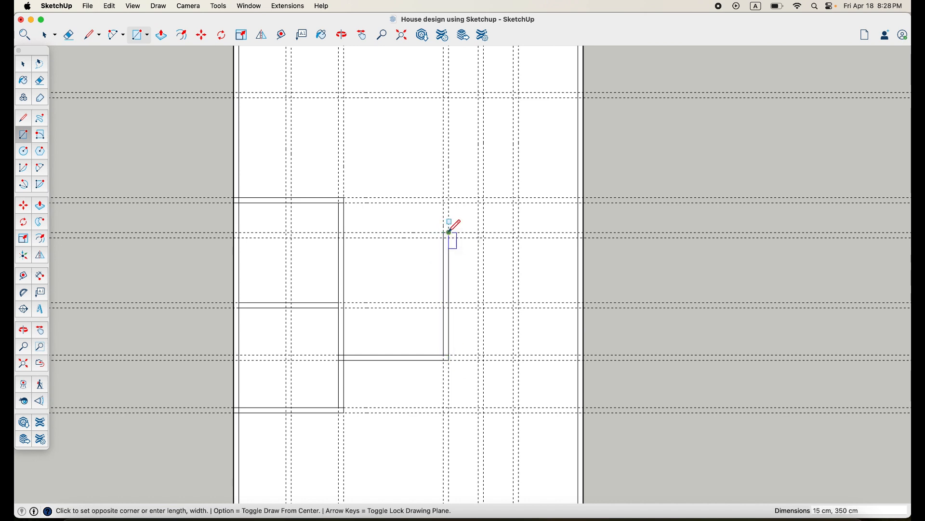
left_click(520, 236)
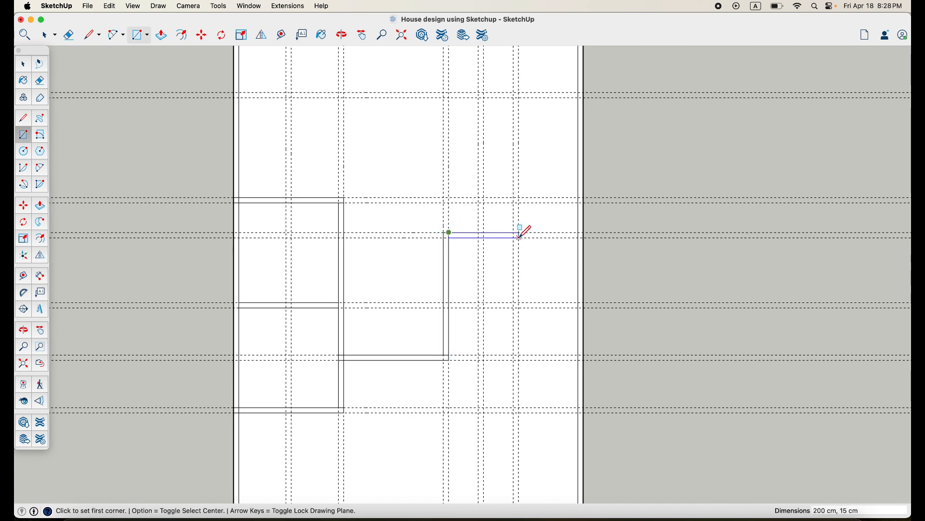
left_click(519, 237)
left_click(514, 306)
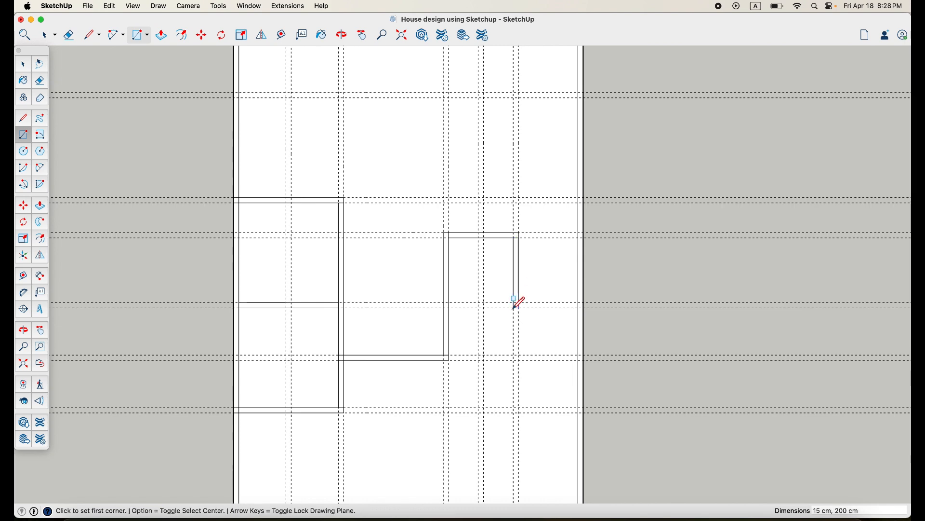
left_click(515, 306)
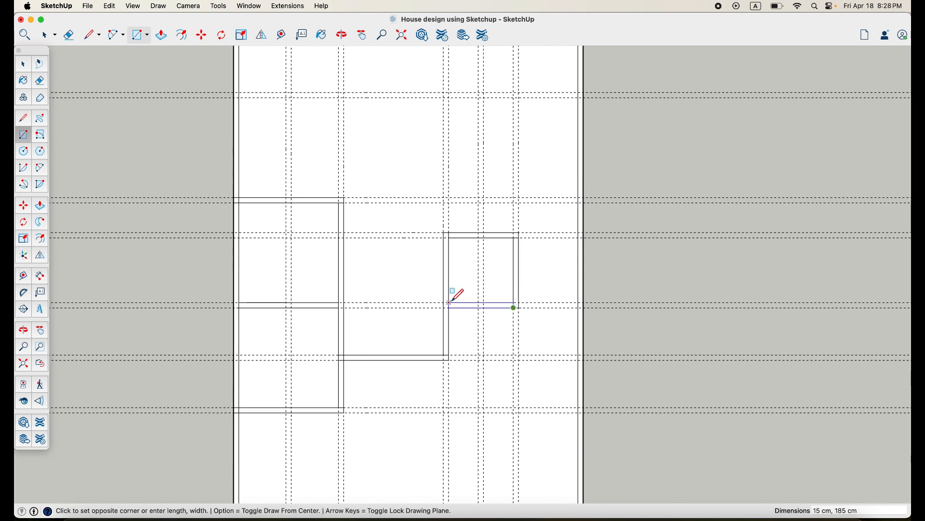
left_click(451, 296)
Step: Place a horizontal guide 100 cm below the upper line of the topmost guide pair and another 15 cm below it
scroll(449, 302, "down", 2)
middle_click_drag(458, 302, 434, 296, "shift")
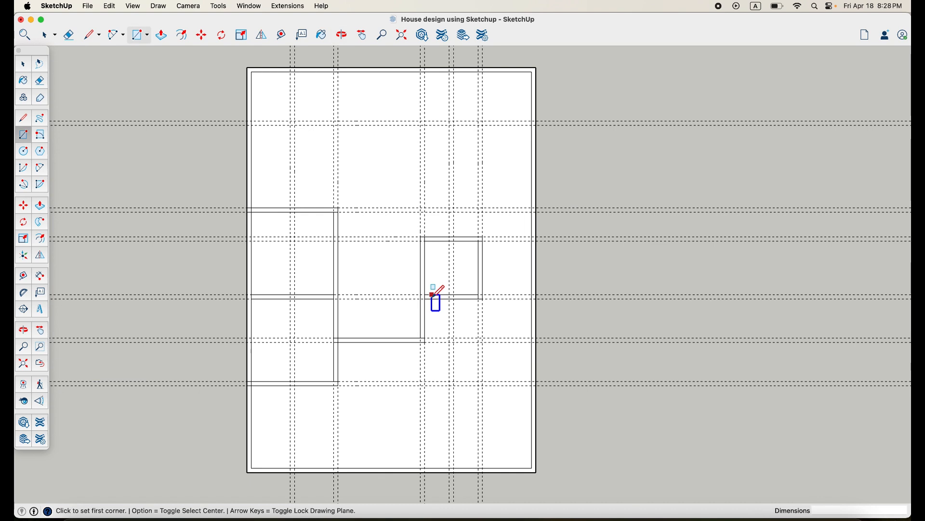
key("t")
left_click(395, 120)
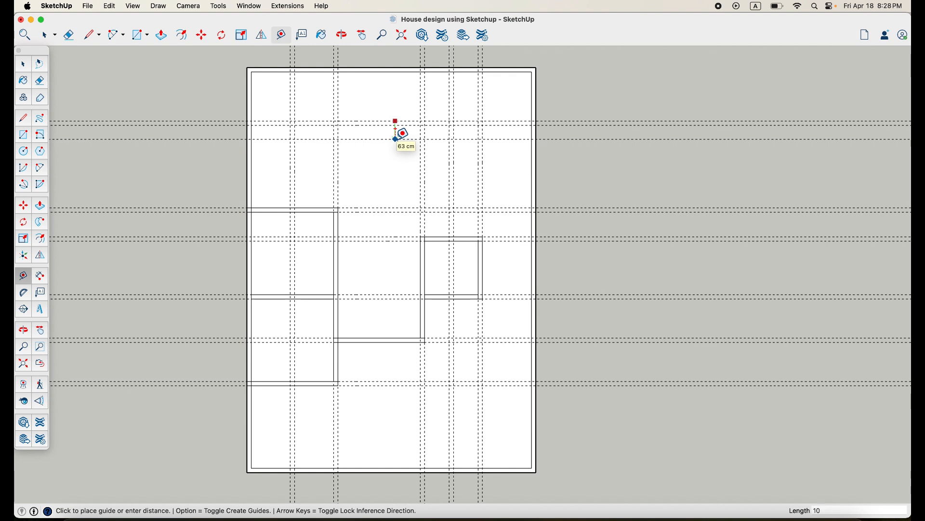
type("100")
key("Return")
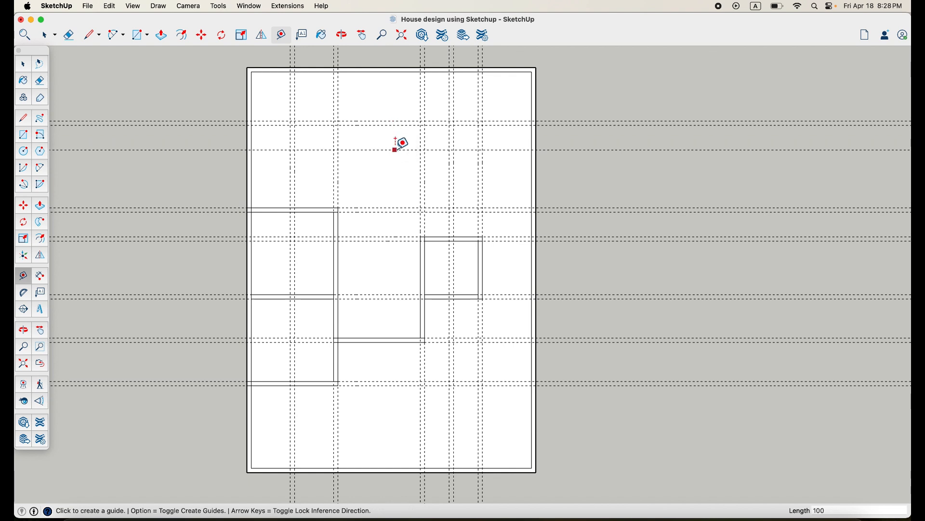
left_click(395, 150)
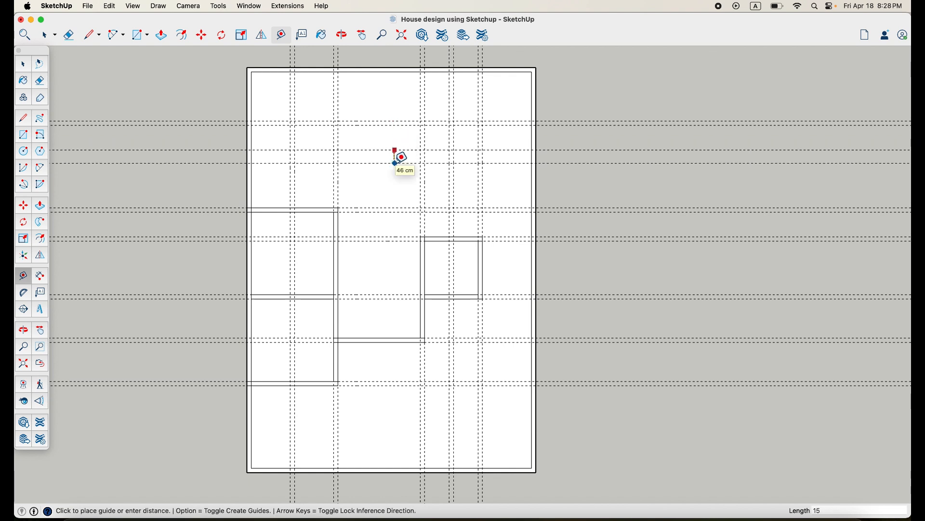
key("Return")
Step: Place a vertical guide 200 cm left of the second-from-right guide pair's right line and another 15 cm further left
left_click(454, 168)
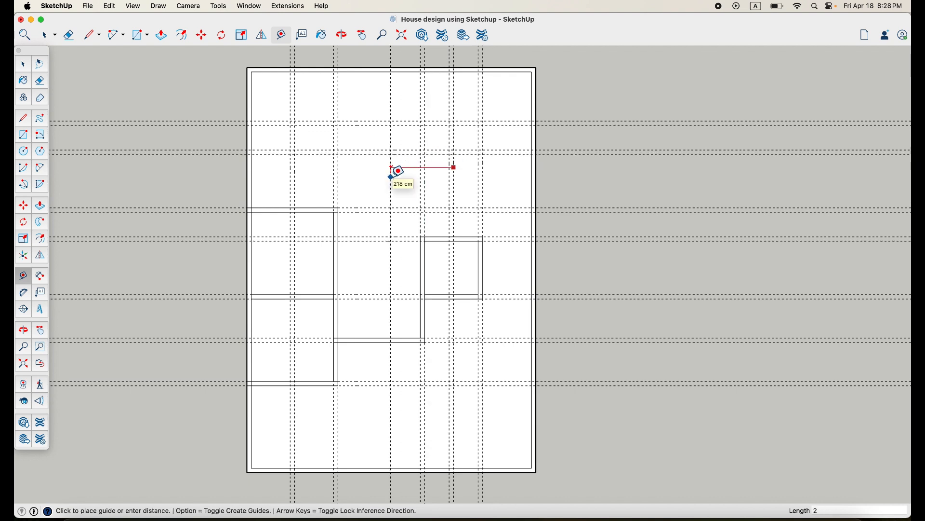
key("Return")
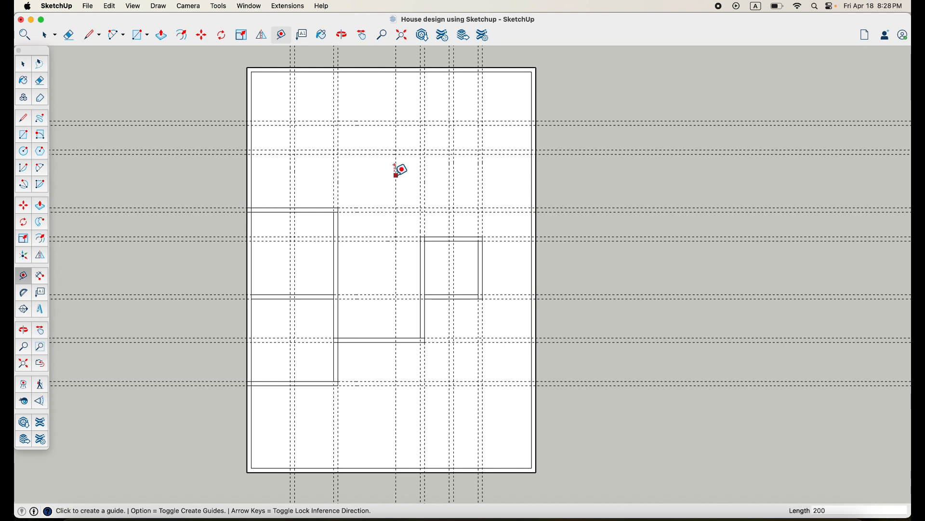
left_click(397, 168)
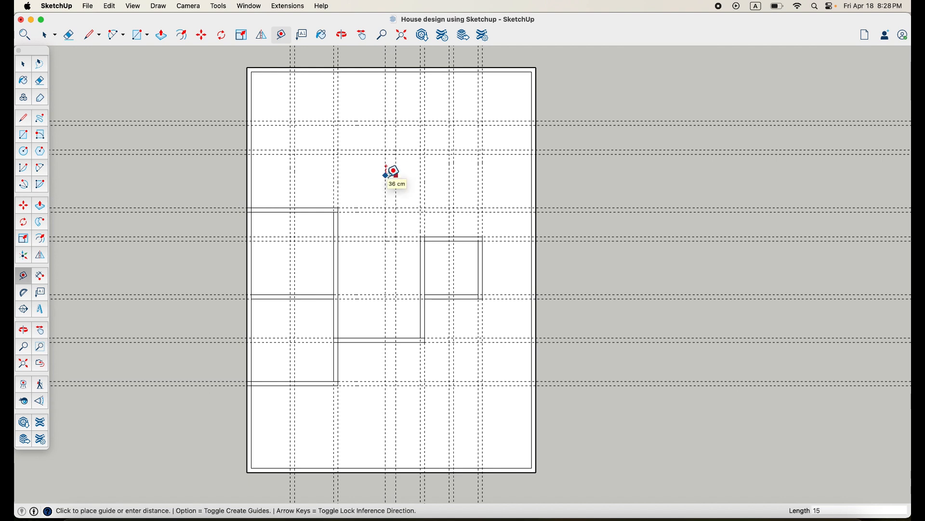
type("15")
key("Return")
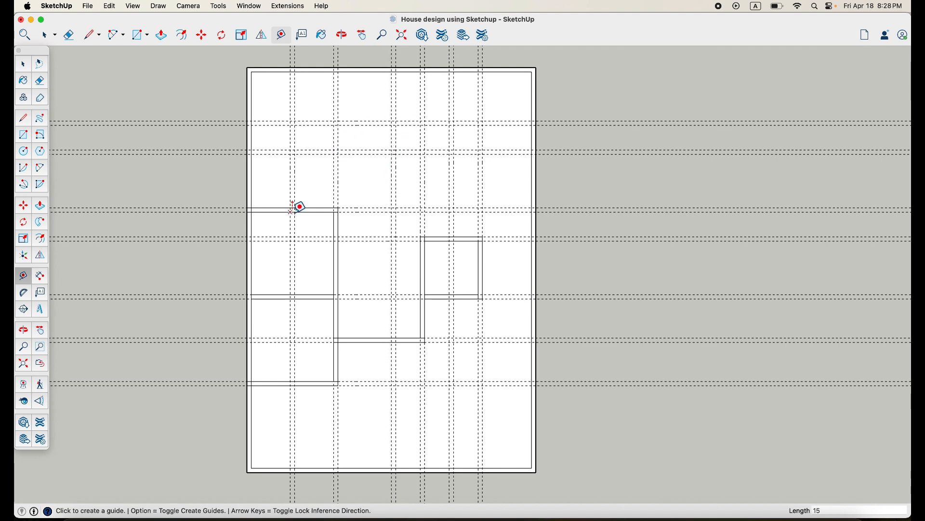
Step: Draw a 15 by 300 cm vertical wall rising from the upper-left room and a 350 by 15 cm horizontal wall right from its top
key("r")
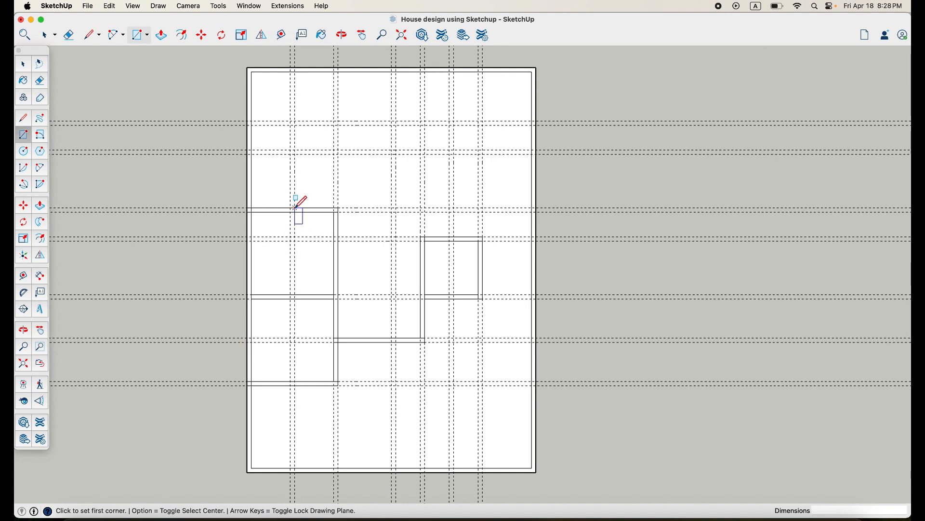
left_click(295, 208)
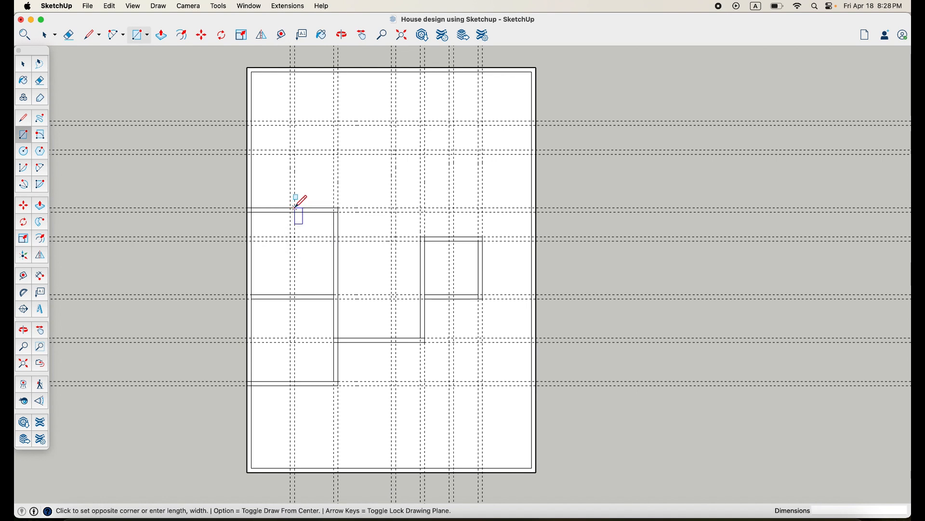
left_click(291, 121)
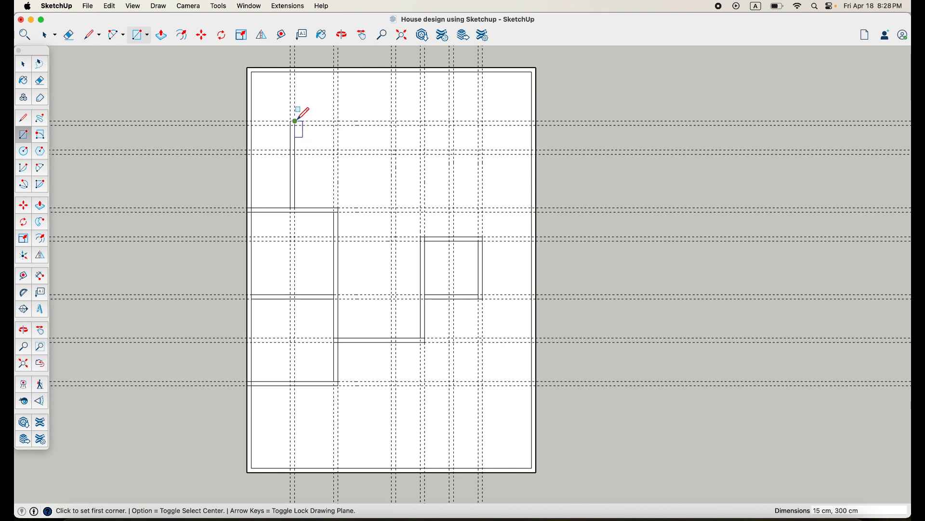
left_click(295, 121)
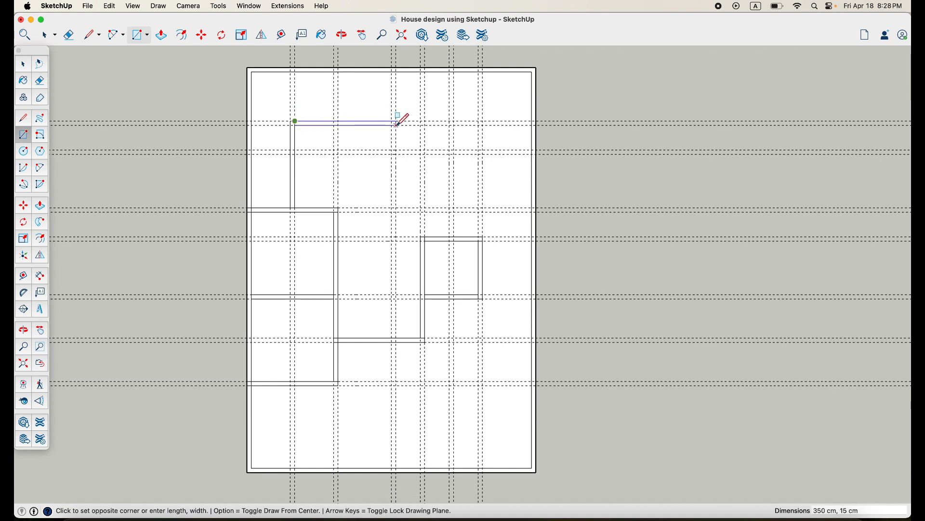
left_click(396, 125)
Step: Continue the 15 cm thick walls 100 cm down, 300 cm right and 285 cm down to the small right room's upper corner
left_click(397, 125)
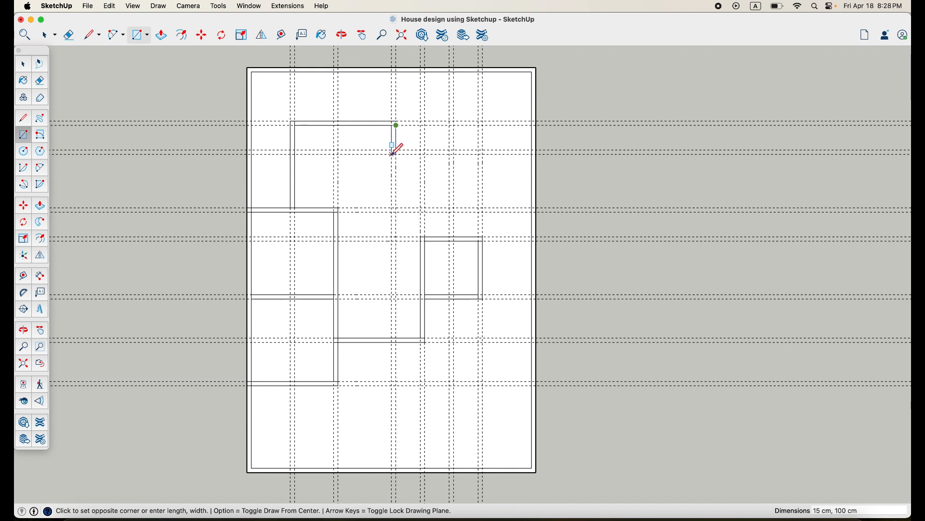
left_click(392, 154)
left_click(396, 154)
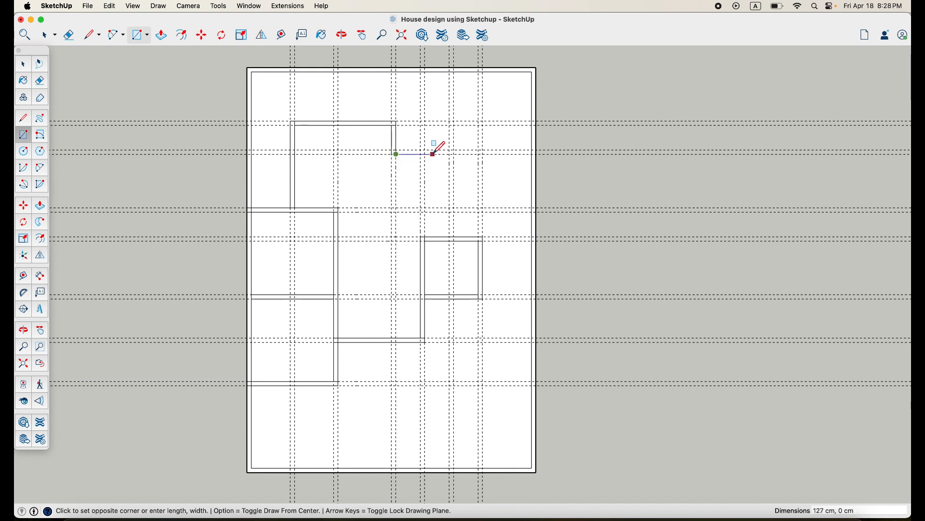
left_click(483, 152)
left_click(483, 153)
scroll(483, 236, "up", 3)
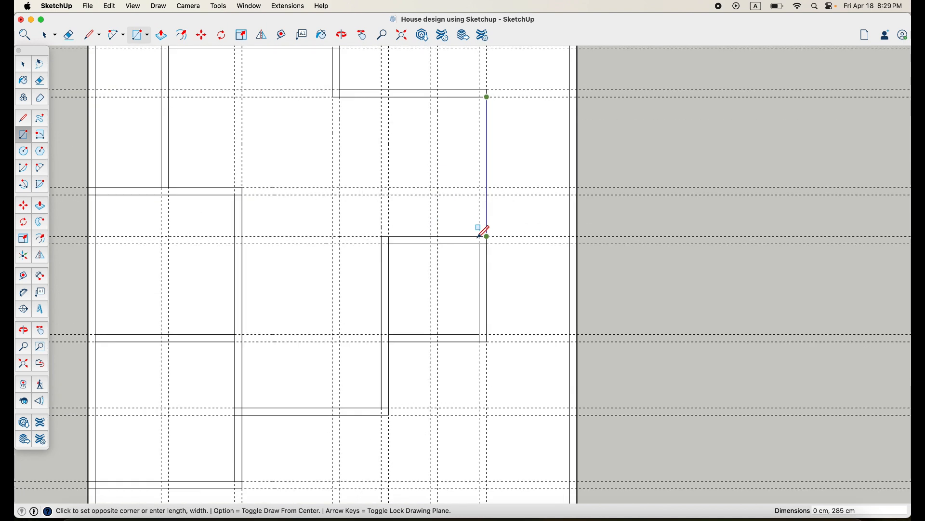
left_click(484, 229)
scroll(482, 229, "down", 2)
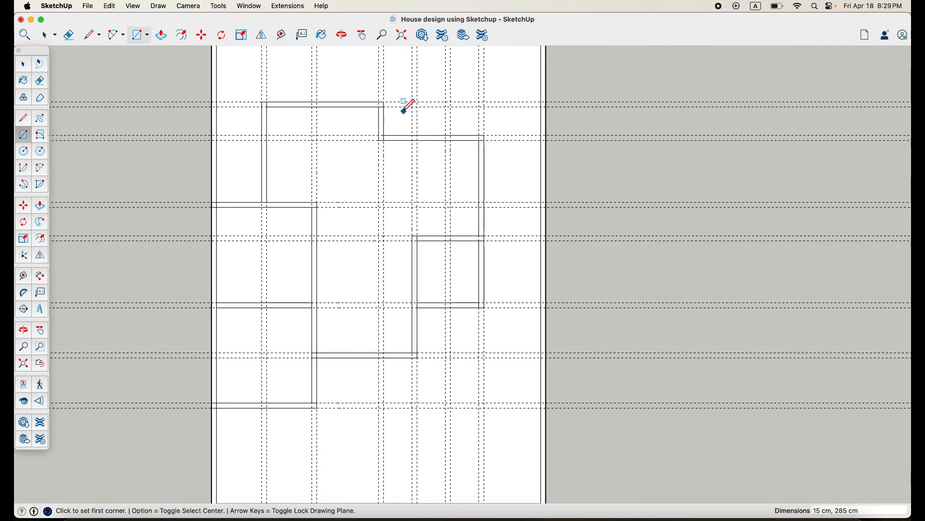
Step: Draw a 300 by 100 cm rectangle in the upper-right notch and a 300 by 150 cm rectangle under the middle horizontal wall
left_click(384, 102)
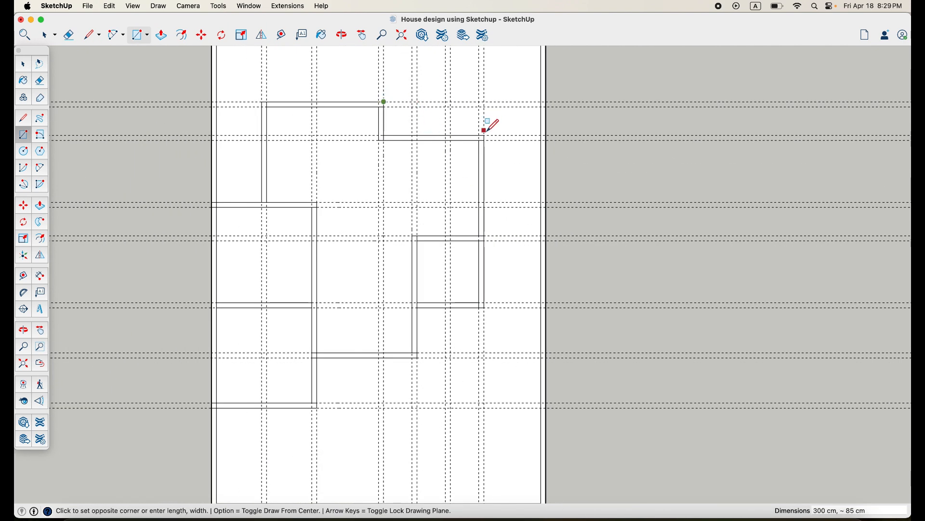
left_click(484, 135)
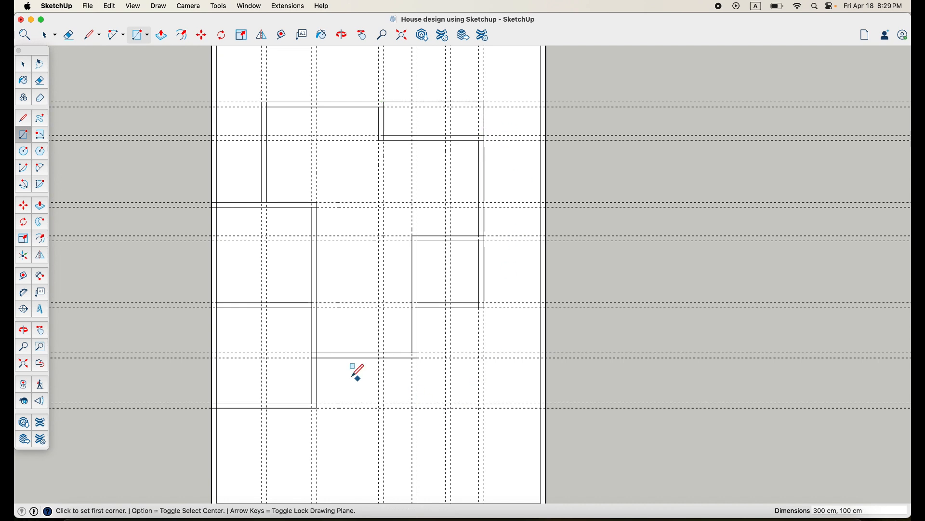
left_click(417, 408)
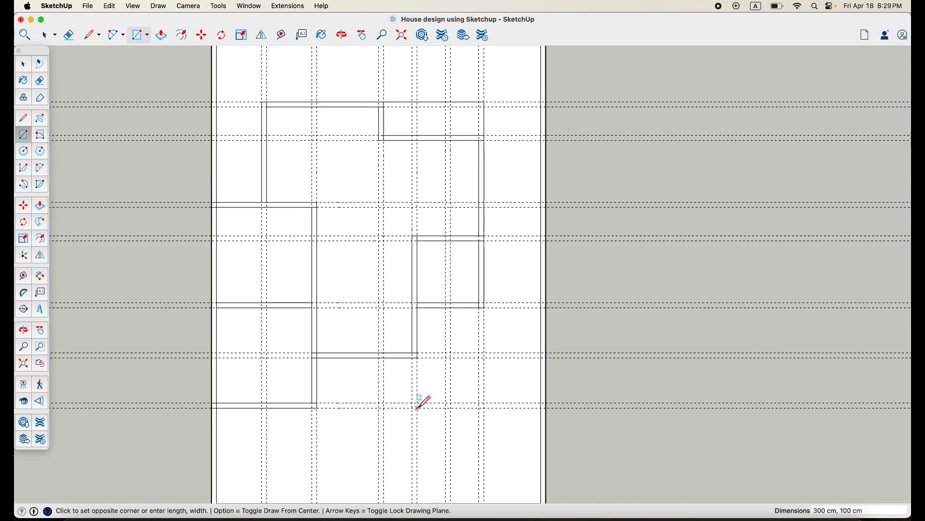
left_click(317, 357)
scroll(349, 364, "down", 2)
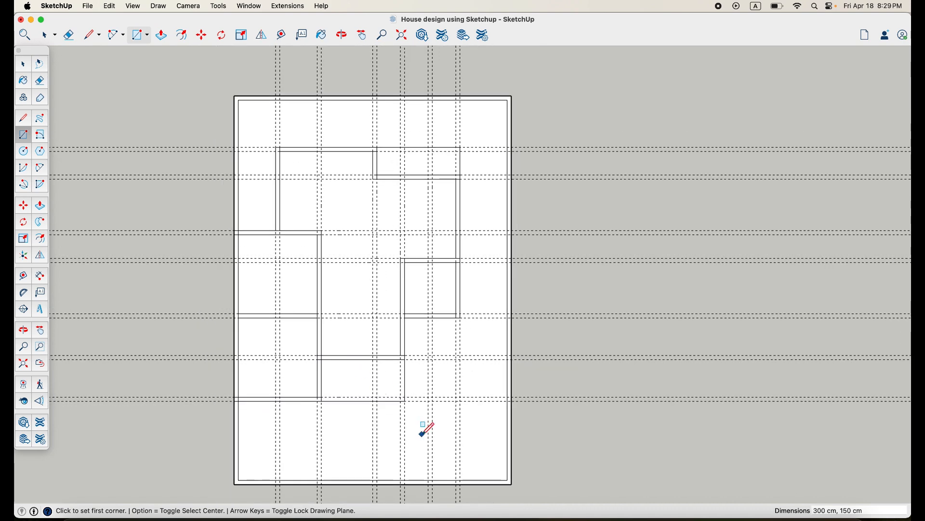
Step: Draw a 15 by 300 cm vertical wall from the 300 by 150 cm rectangle's lower-right corner down to the plan's outer edge
middle_click_drag(422, 419, 403, 345, "shift")
scroll(395, 335, "up", 1)
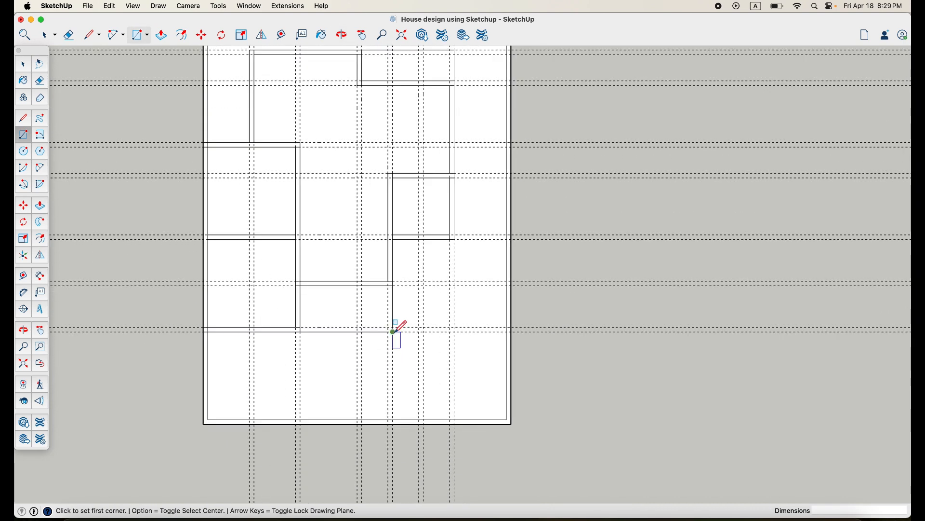
left_click(394, 331)
left_click(388, 423)
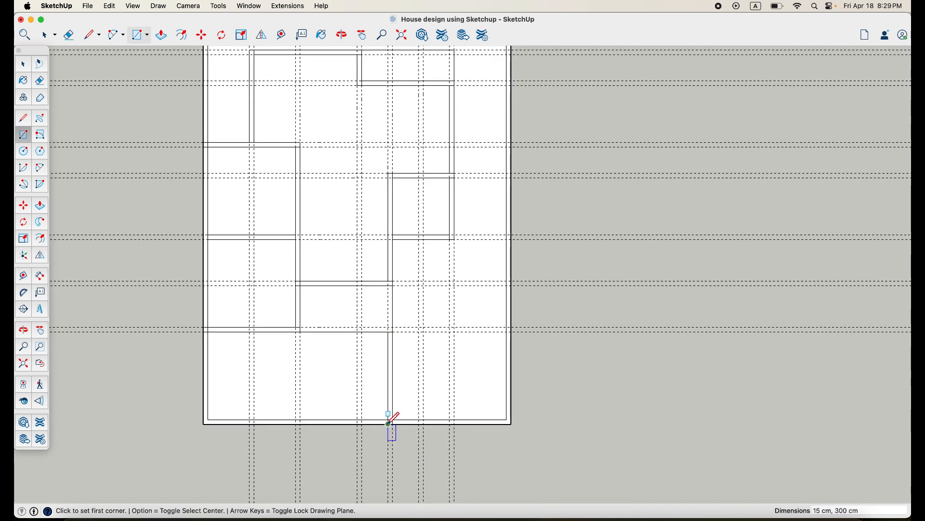
Step: Draw 15 cm thick rectangles along the lower outer wall, 370 cm long right of the new vertical wall and 585 cm long left of it
left_click(507, 419)
scroll(385, 433, "up", 1)
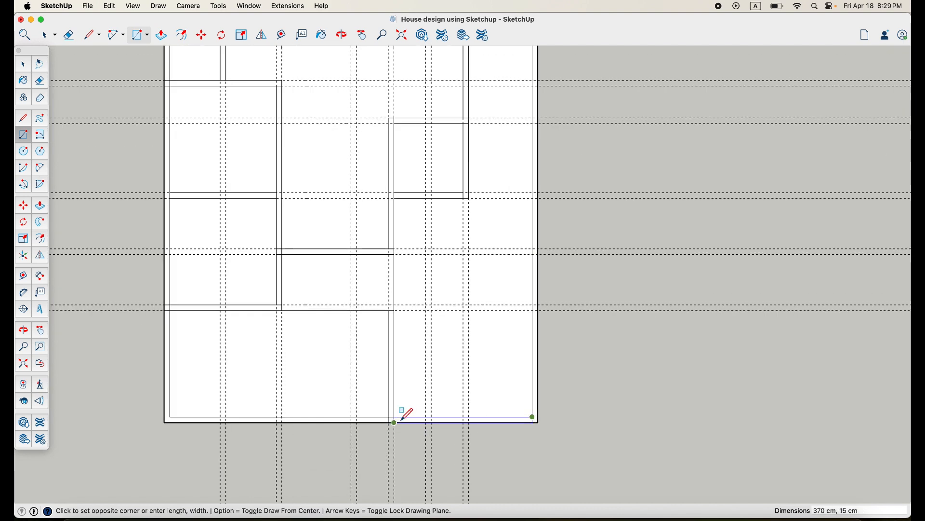
left_click(404, 417)
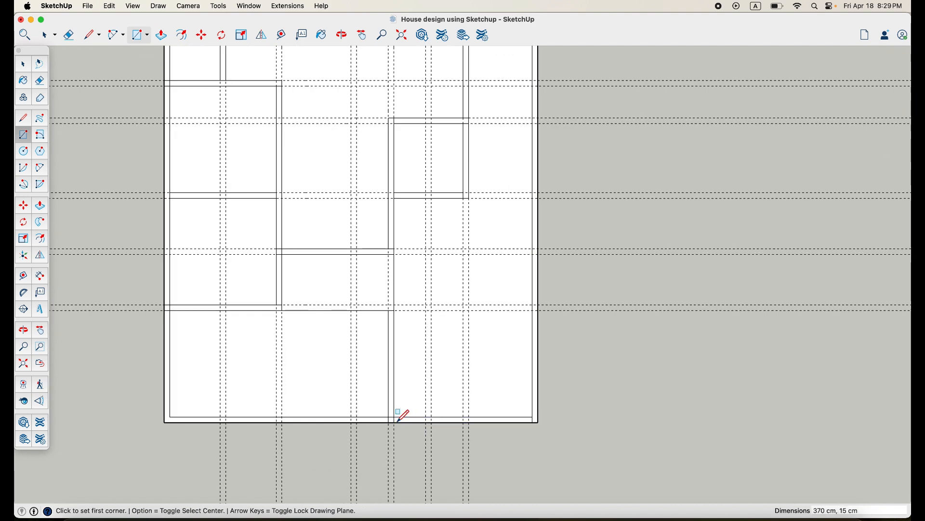
left_click(170, 417)
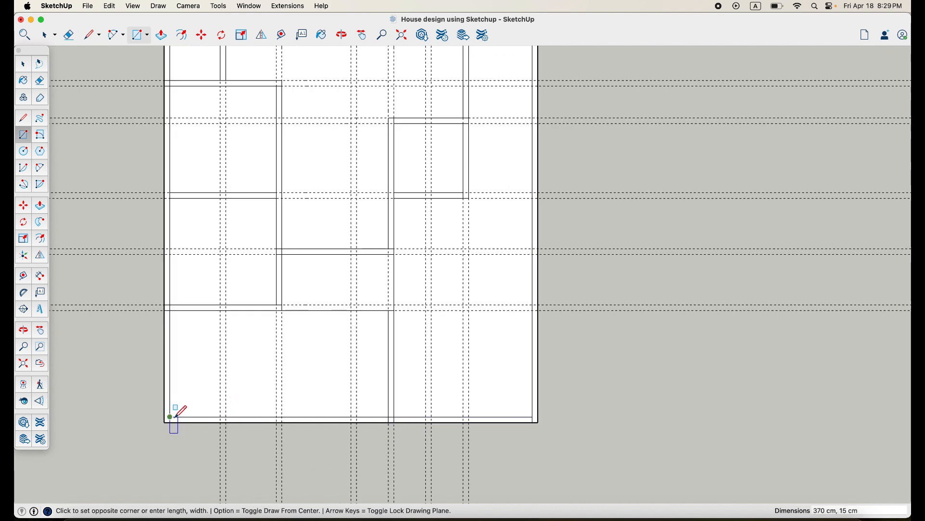
left_click(389, 420)
Step: Draw a 100 by 15 cm horizontal wall extending left from the small right room's upper-left corner
scroll(432, 249, "down", 4)
scroll(403, 201, "up", 4)
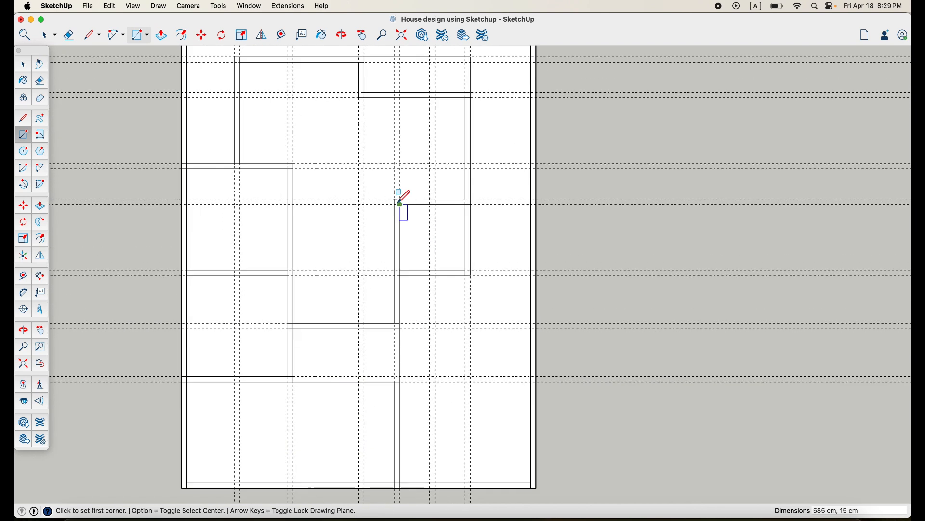
left_click(395, 197)
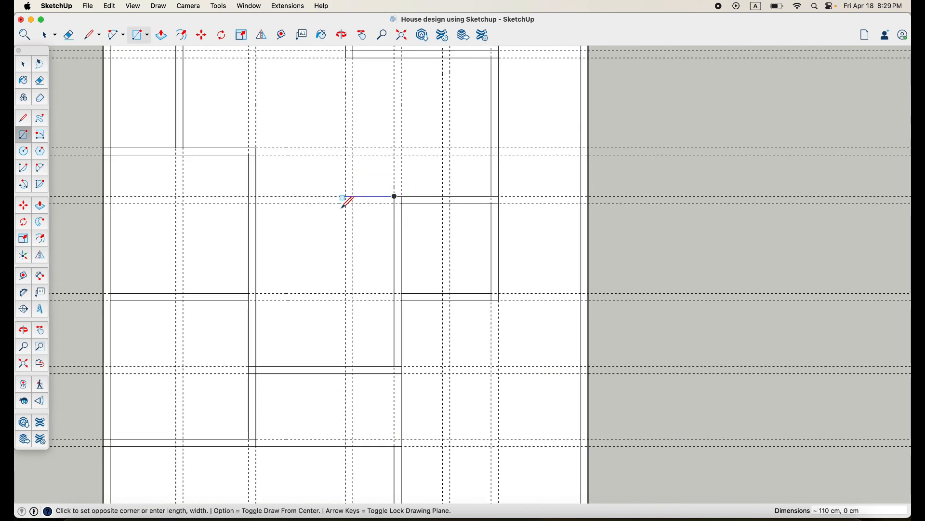
left_click(348, 199)
scroll(355, 217, "down", 2)
scroll(355, 218, "down", 3)
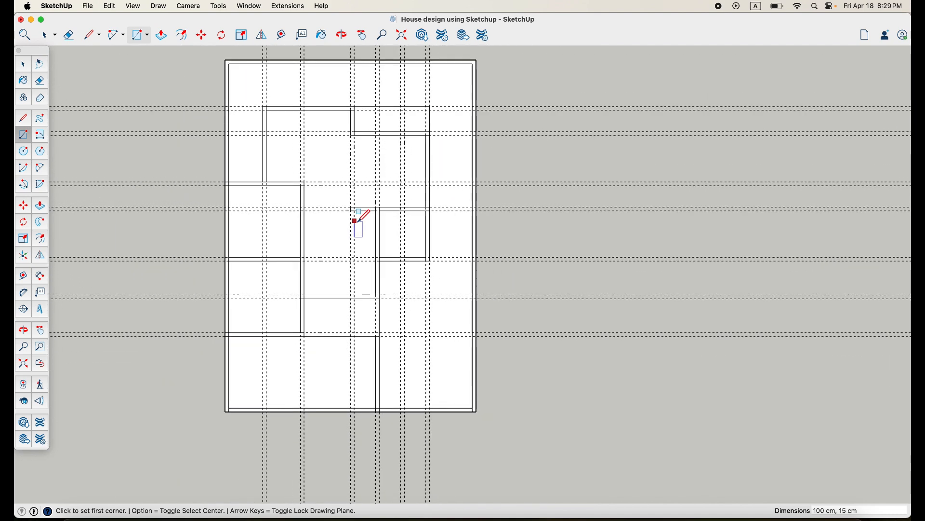
middle_click_drag(411, 242, 428, 251, "shift")
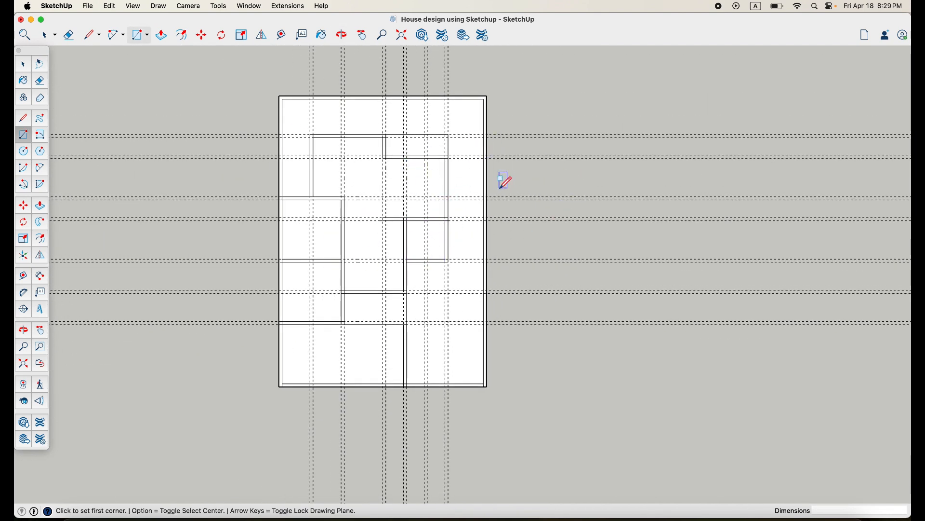
scroll(352, 192, "down", 2)
middle_click_drag(354, 194, 336, 201, "shift")
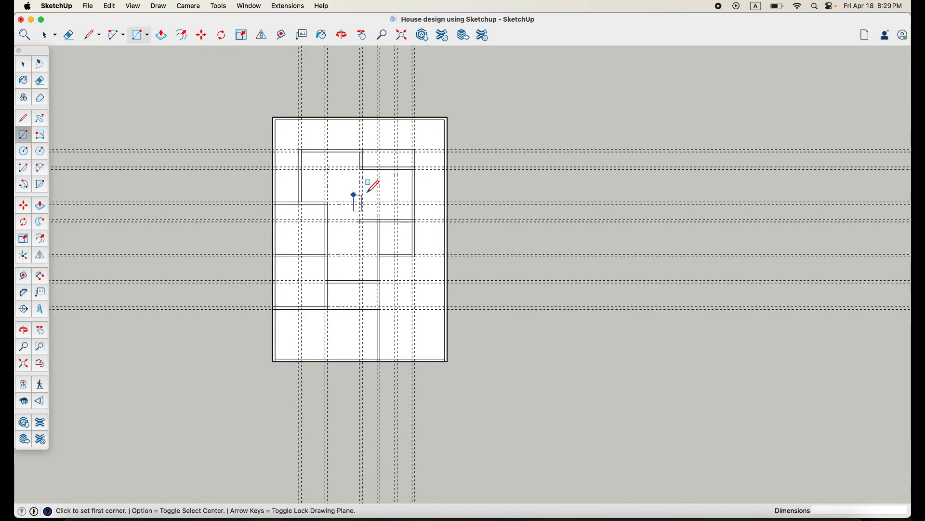
middle_click_drag(391, 188, 399, 211, "shift")
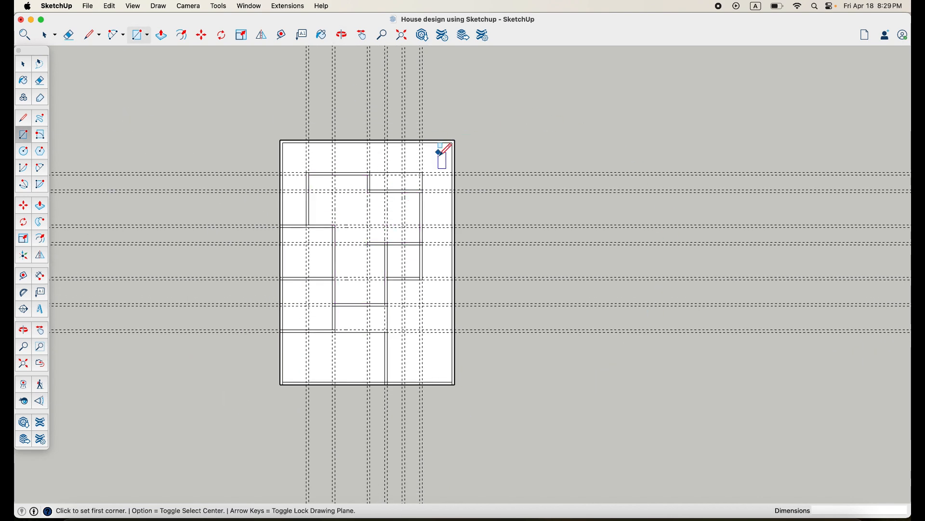
Step: Erase all the horizontal and vertical guides crossing the floor plan
key("e")
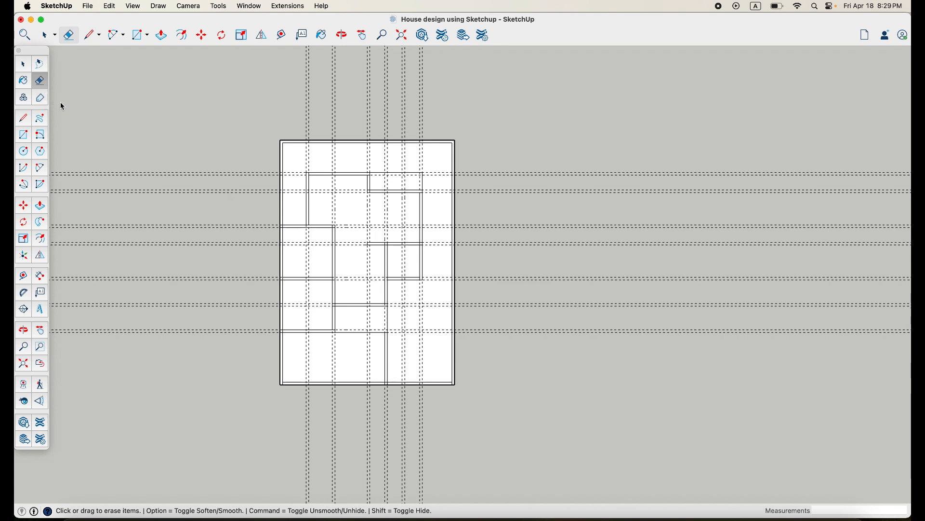
left_click(25, 81)
left_click(40, 81)
left_click_drag(217, 159, 212, 343)
left_click_drag(275, 107, 494, 91)
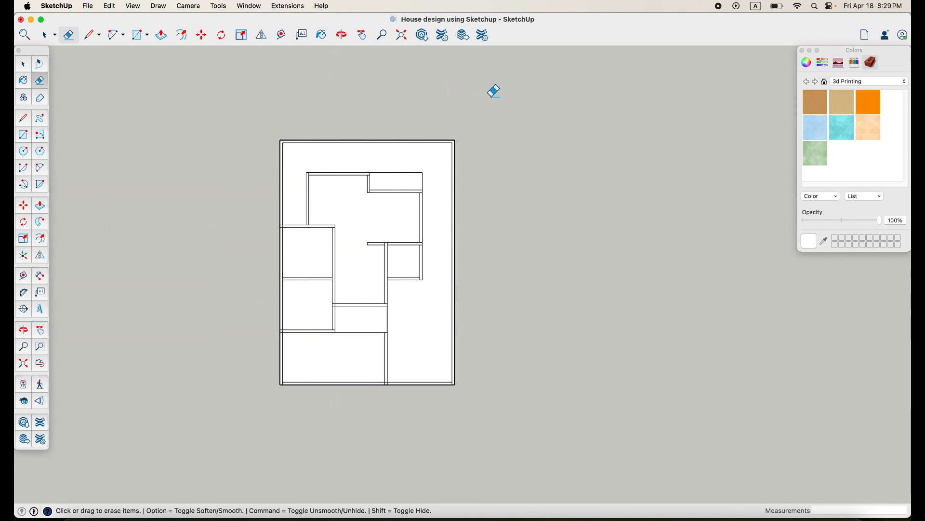
scroll(472, 402, "up", 1)
middle_click_drag(472, 402, 539, 402, "shift")
scroll(539, 369, "up", 2)
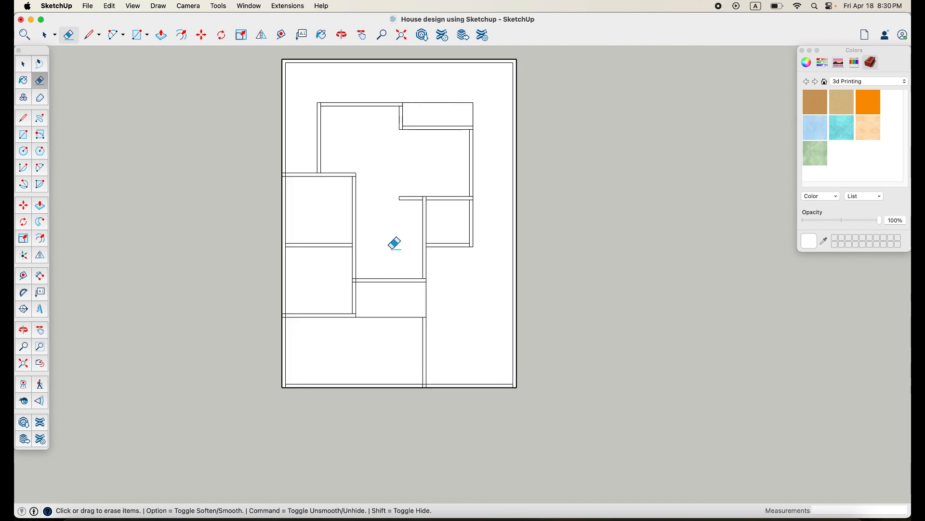
scroll(395, 244, "down", 1)
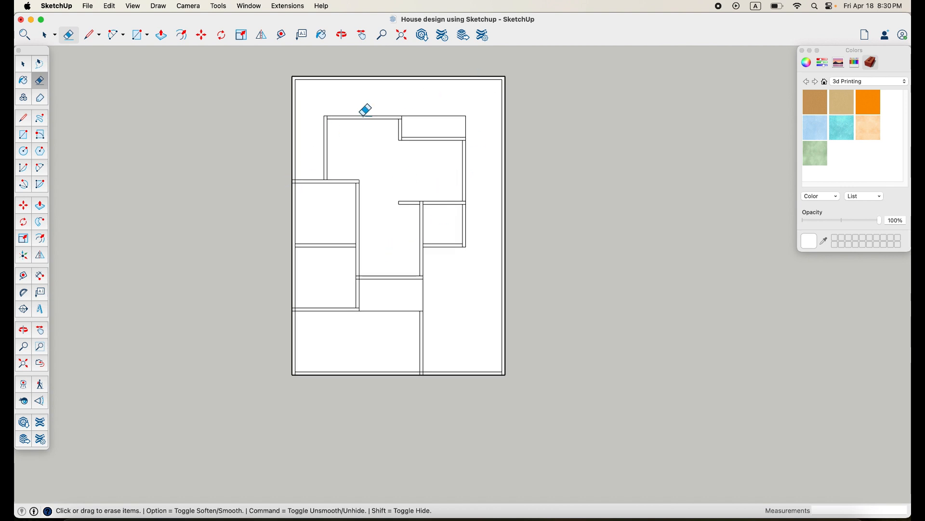
scroll(408, 117, "up", 2)
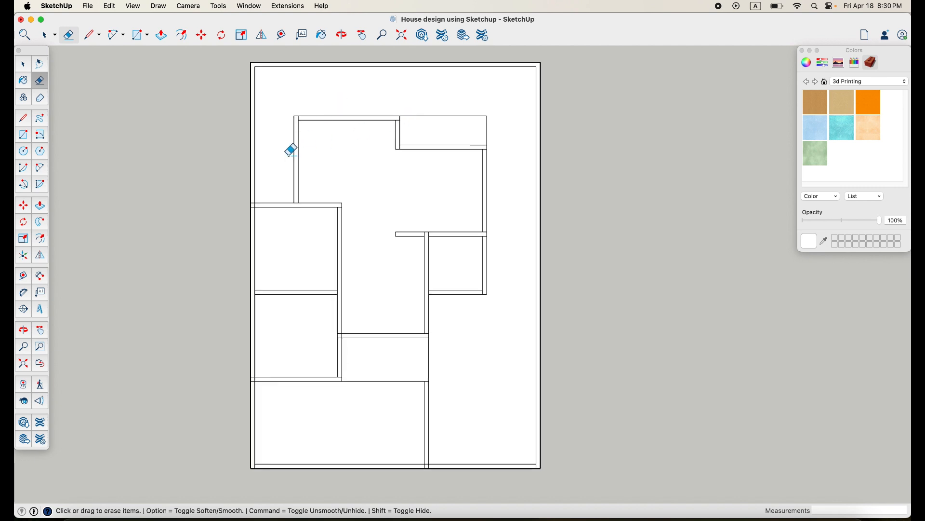
scroll(304, 144, "down", 1)
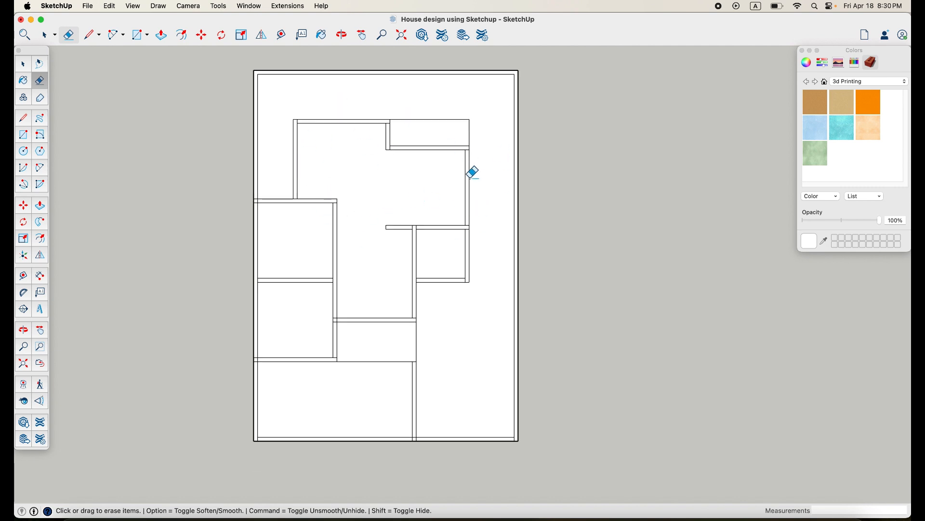